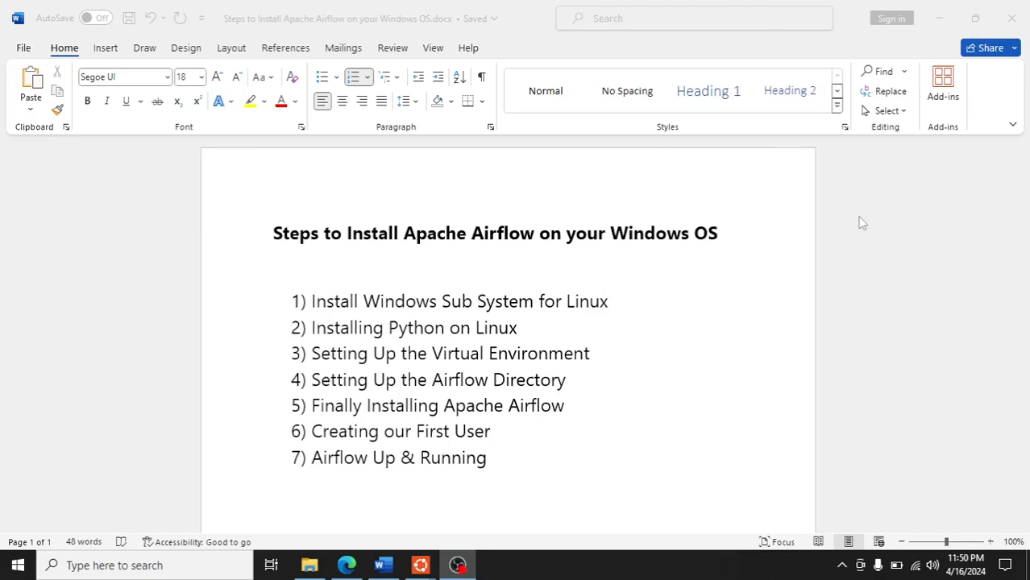
# Bring the ~/airflow Ubuntu terminal to the front after viewing the installation outline in Word
pyautogui.click(925, 17)
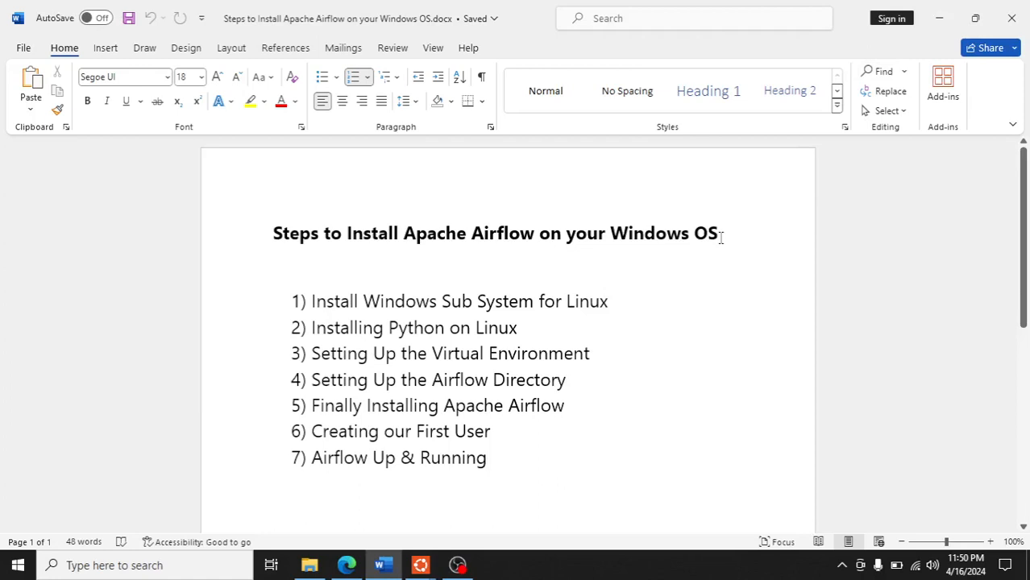
pyautogui.click(420, 565)
pyautogui.click(362, 494)
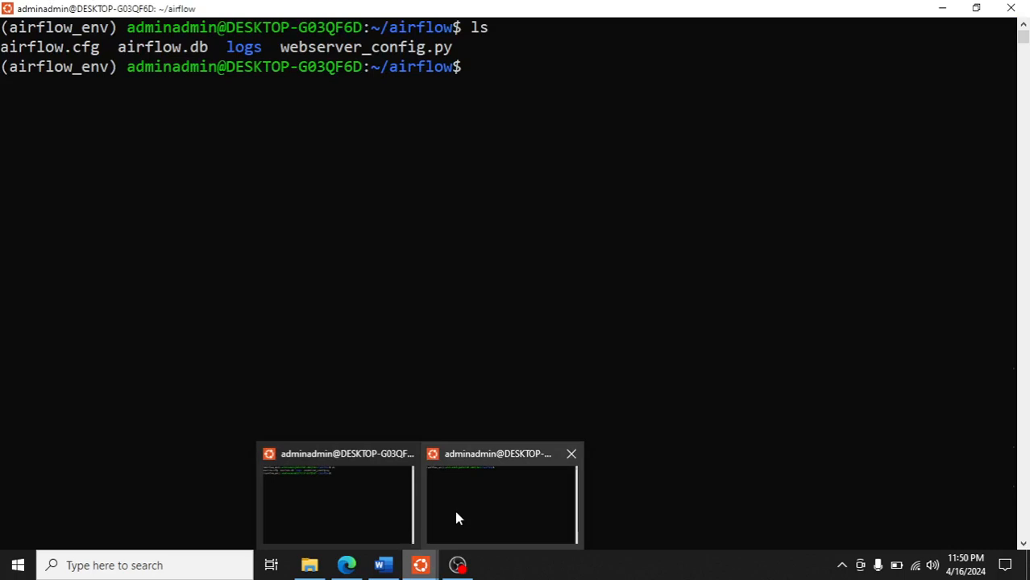
# Create a dags directory with mkdir and confirm it with an ls listing
pyautogui.click(454, 507)
pyautogui.click(419, 565)
pyautogui.click(360, 492)
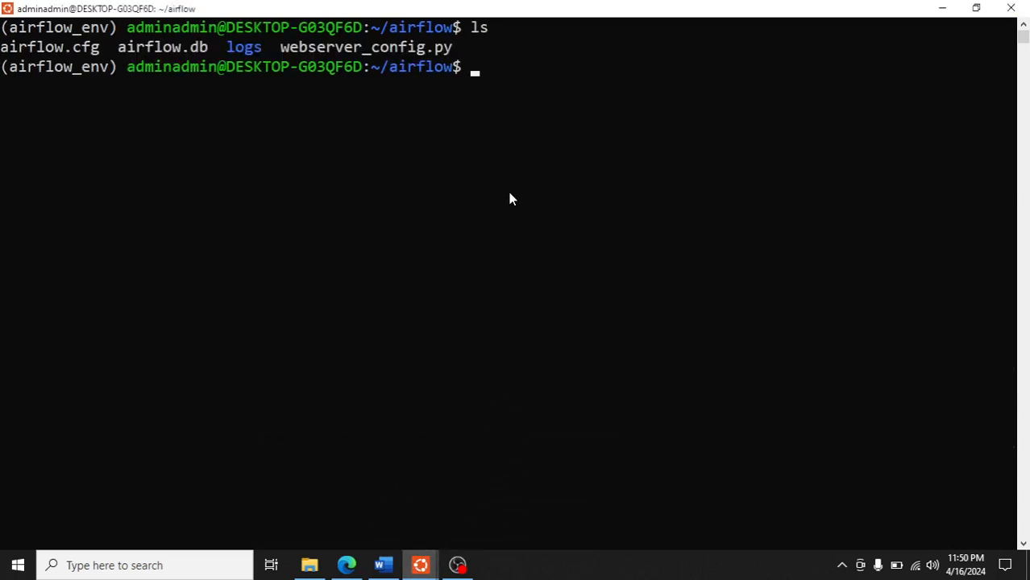
pyautogui.write('mkdir ')
pyautogui.write('dags')
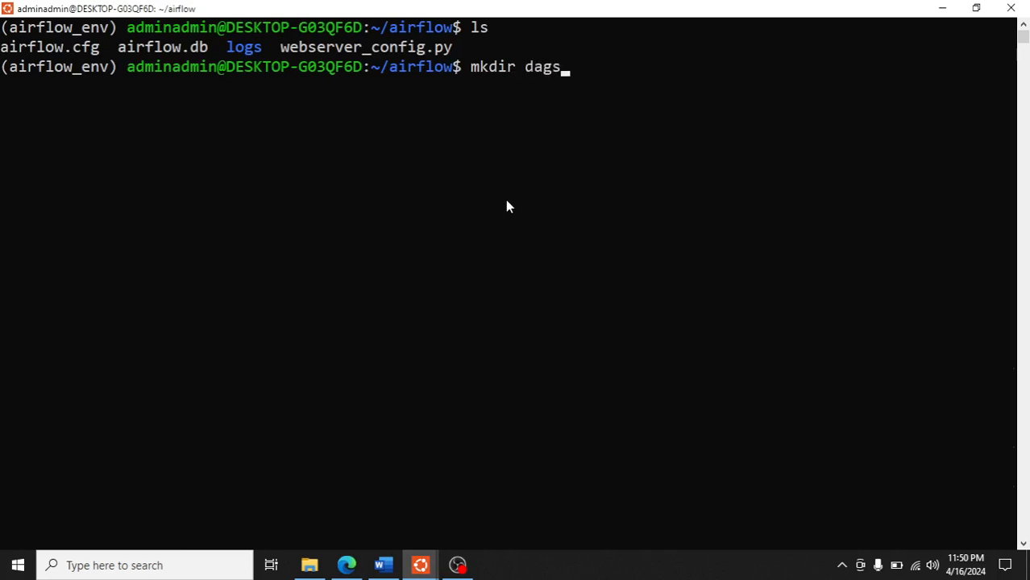
pyautogui.press('Return')
pyautogui.write('ls')
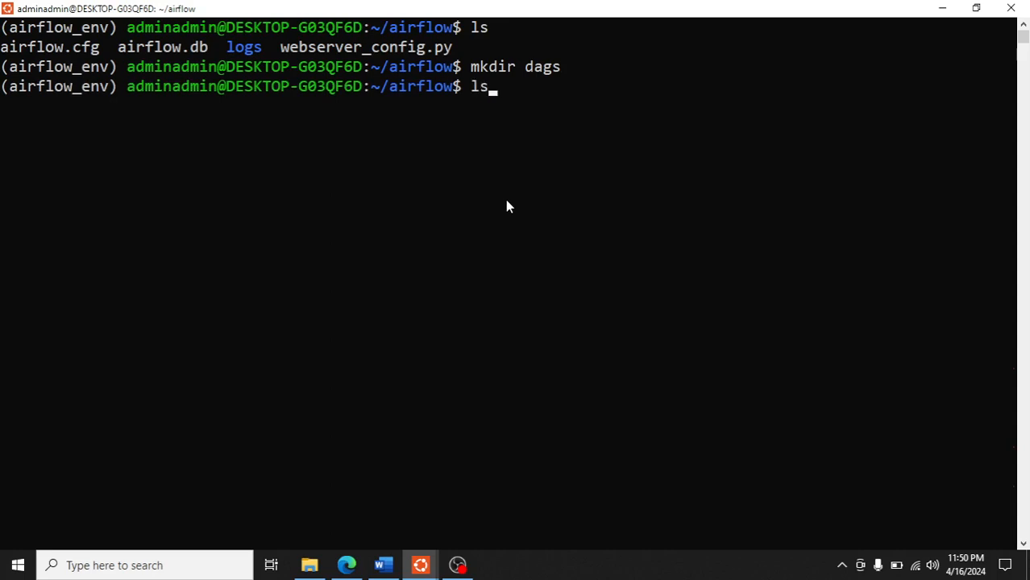
pyautogui.press('Return')
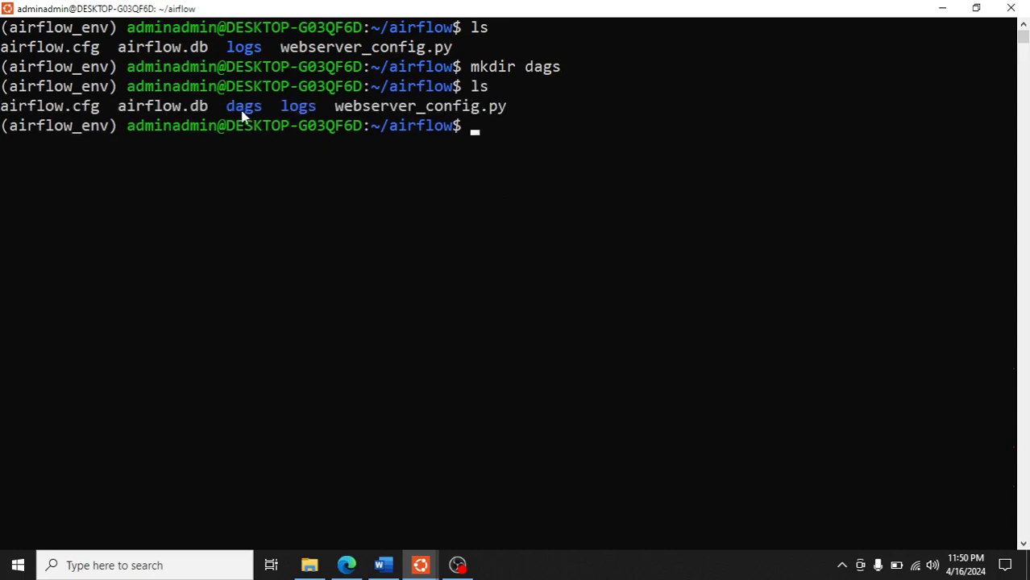
pyautogui.write('a')
pyautogui.write('irflow sche')
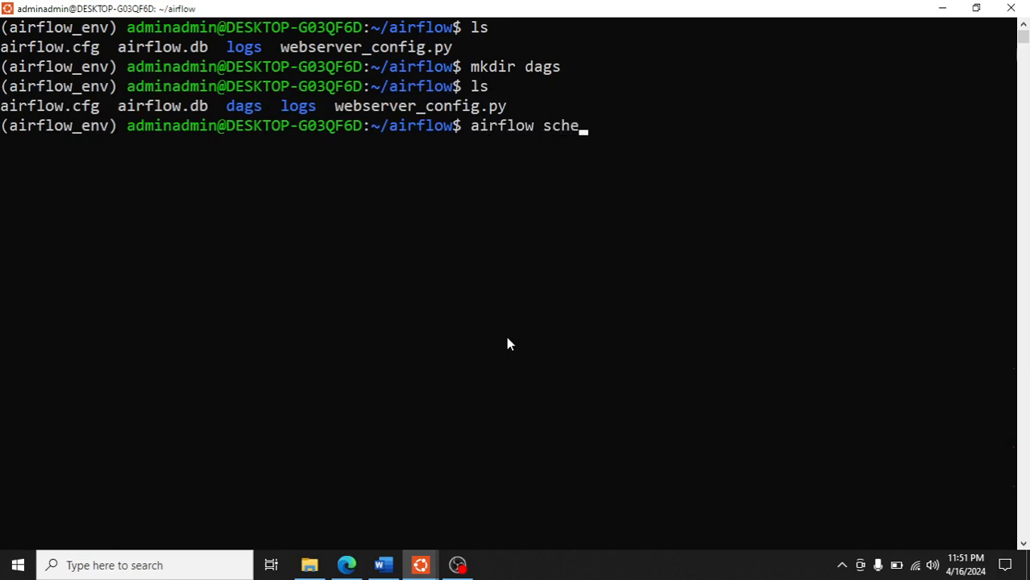
pyautogui.write('duler')
# Start the Airflow scheduler and bring up the terminal window switcher
pyautogui.press('Return')
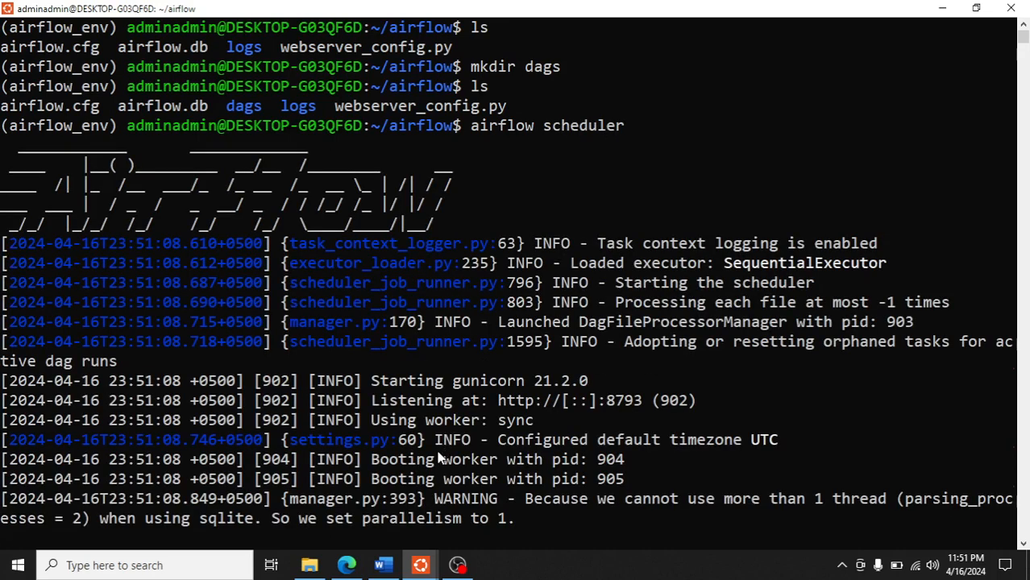
pyautogui.click(420, 564)
# Start the Airflow webserver in the second terminal and switch to the Edge browser
pyautogui.click(499, 504)
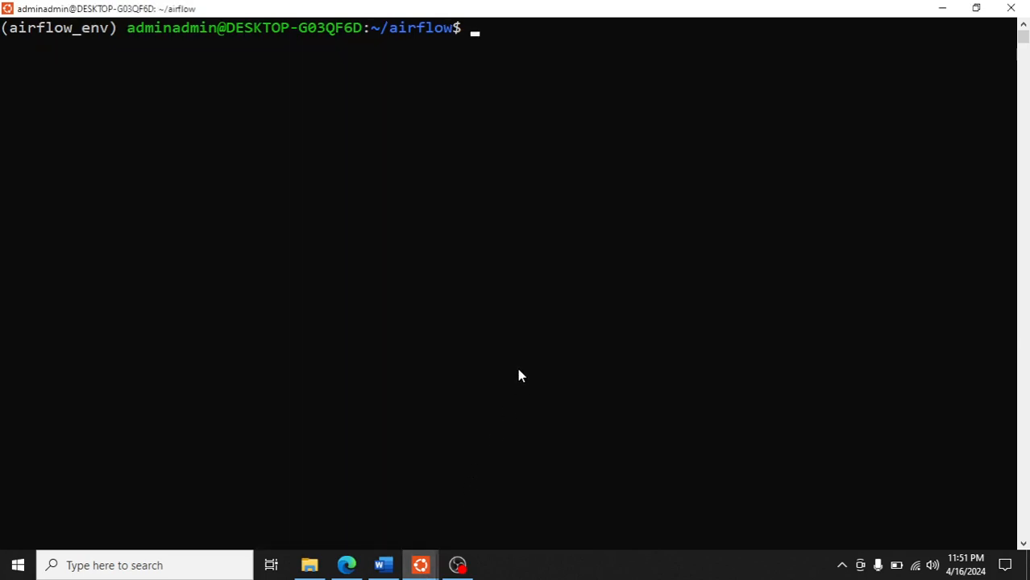
pyautogui.write('airflow ')
pyautogui.write('webserv')
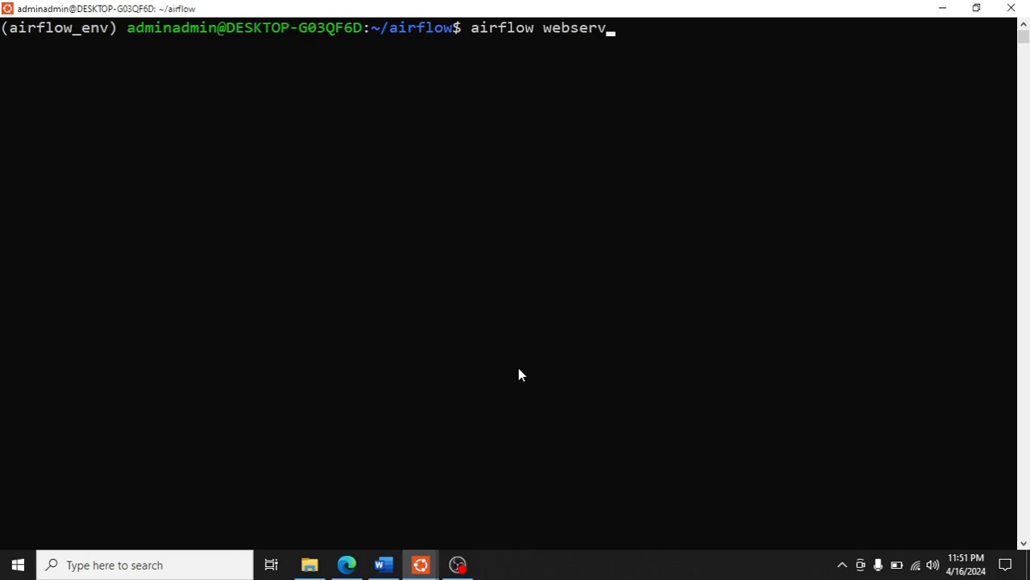
pyautogui.write('er')
pyautogui.press('Return')
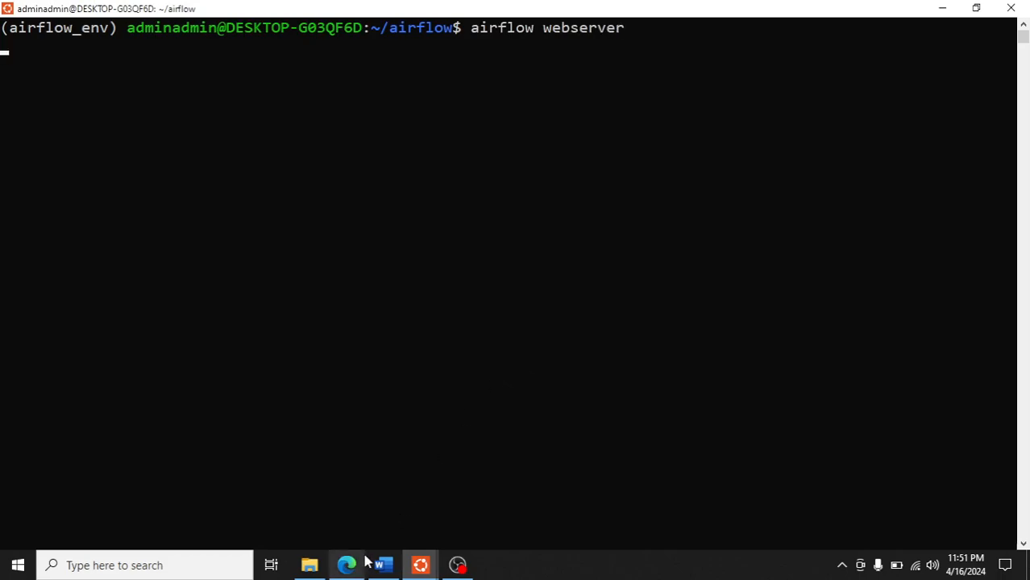
pyautogui.click(346, 565)
# Log out of the Airflow web UI, reload, check the webserver terminal and return to the browser
pyautogui.click(963, 75)
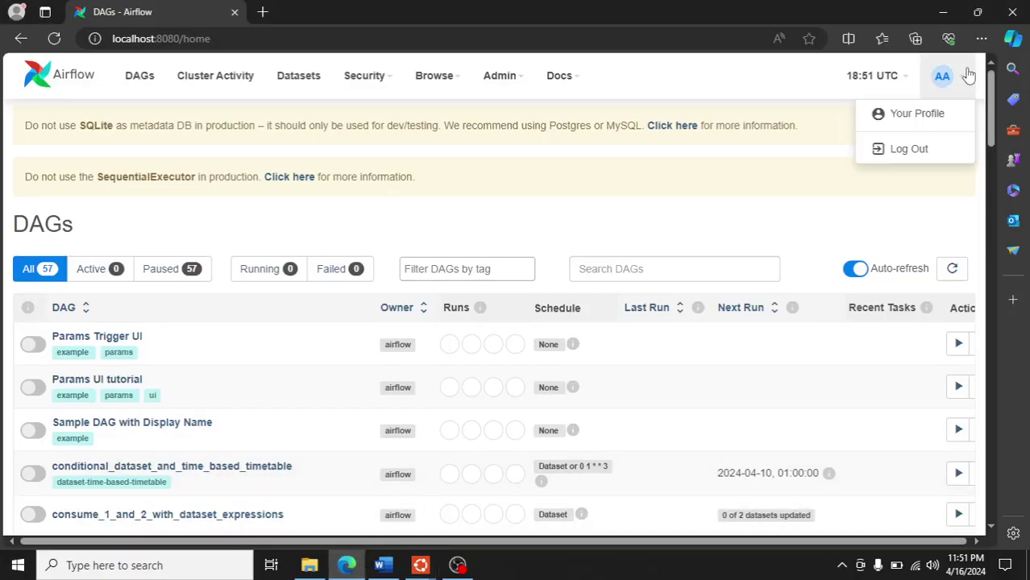
pyautogui.click(908, 149)
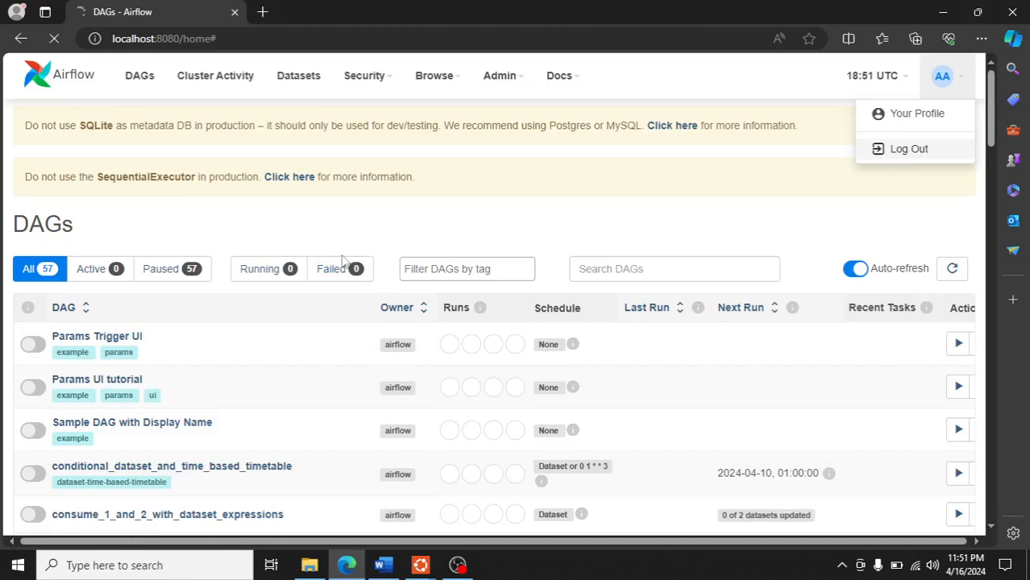
pyautogui.press('F5')
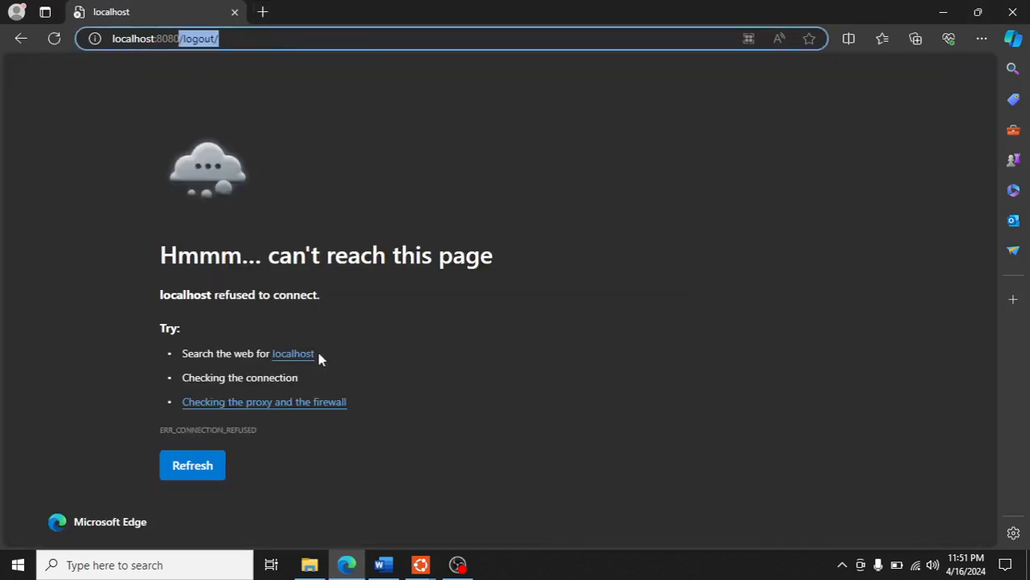
pyautogui.moveTo(420, 565)
pyautogui.click(499, 504)
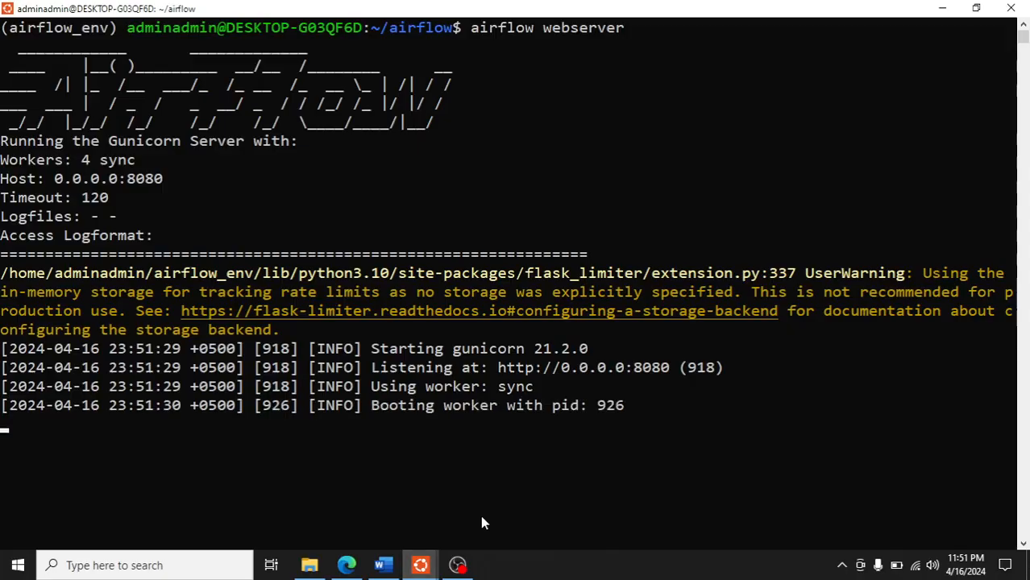
pyautogui.click(346, 565)
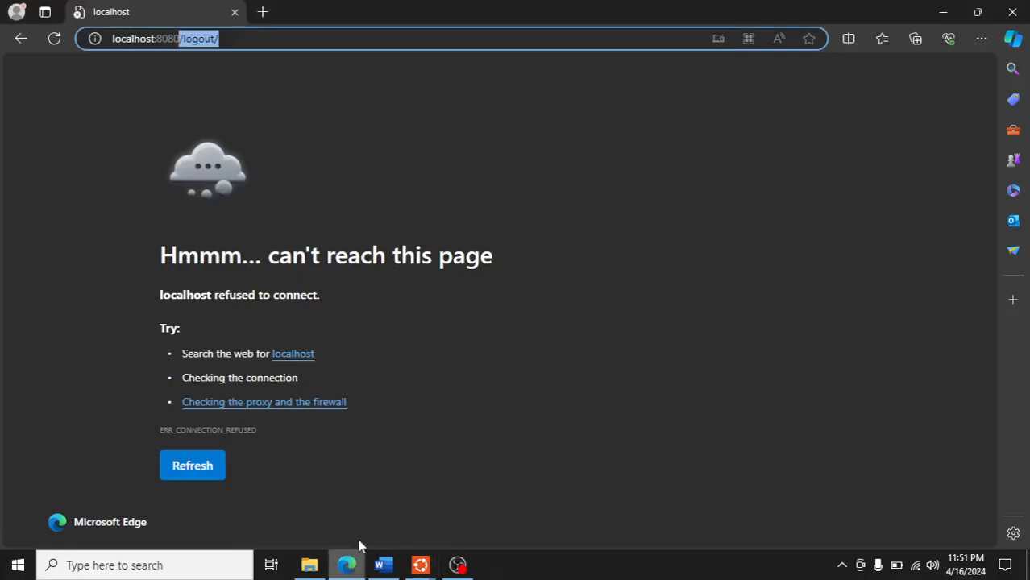
# Go to localhost:8080 and sign in to Airflow with the admin credentials
pyautogui.press('BackSpace')
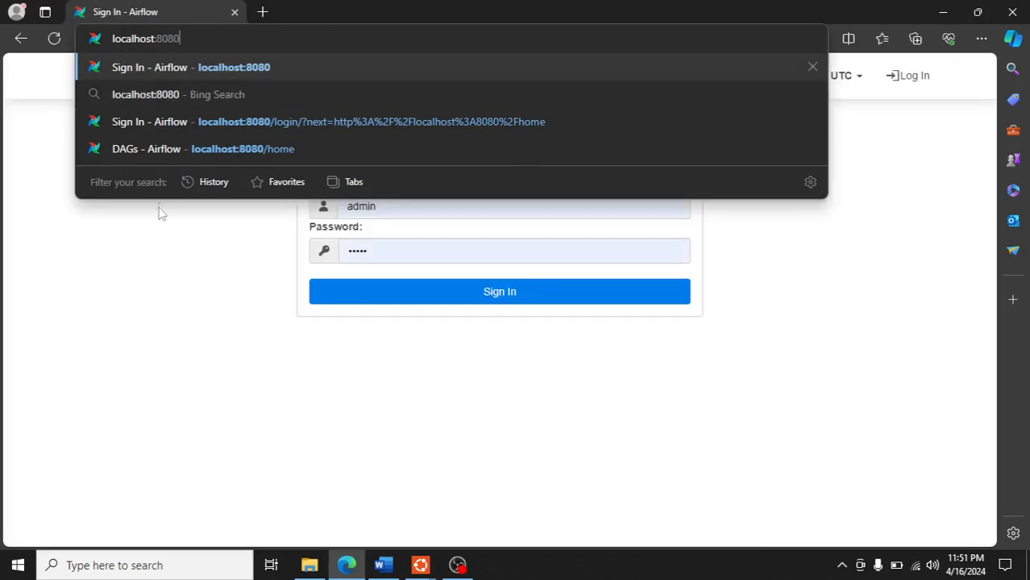
pyautogui.press('Return')
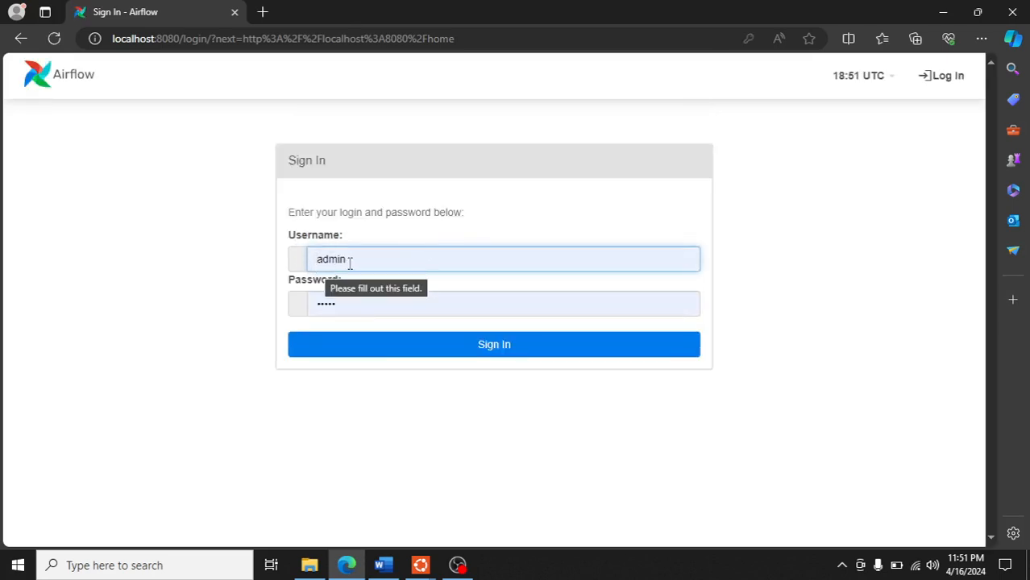
pyautogui.click(350, 303)
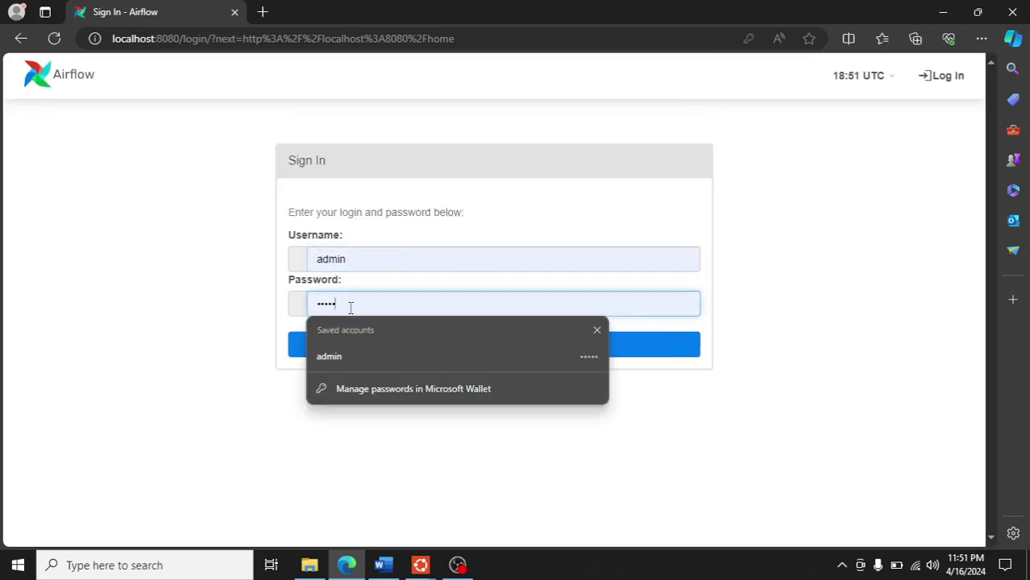
pyautogui.click(214, 326)
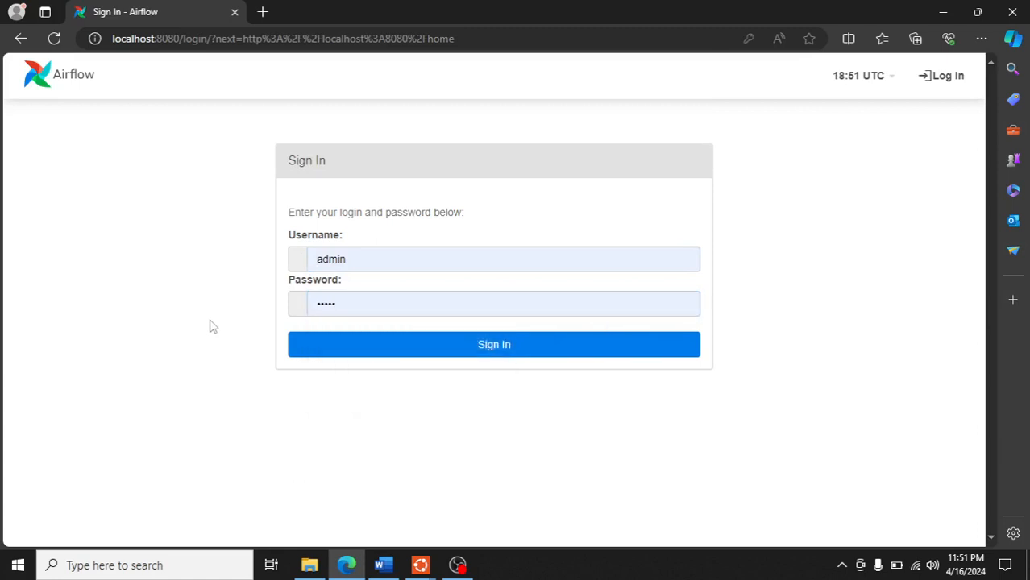
pyautogui.click(369, 351)
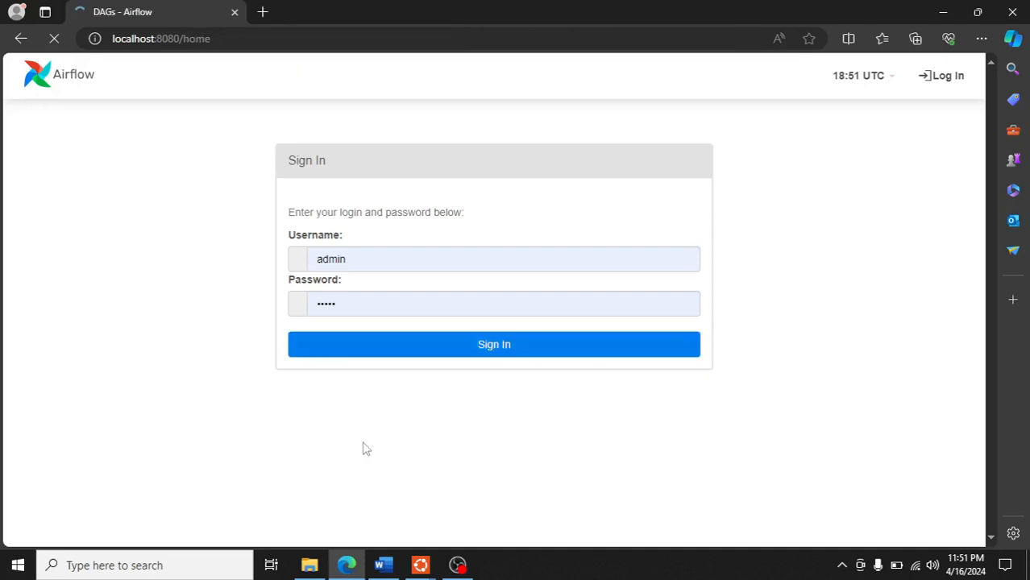